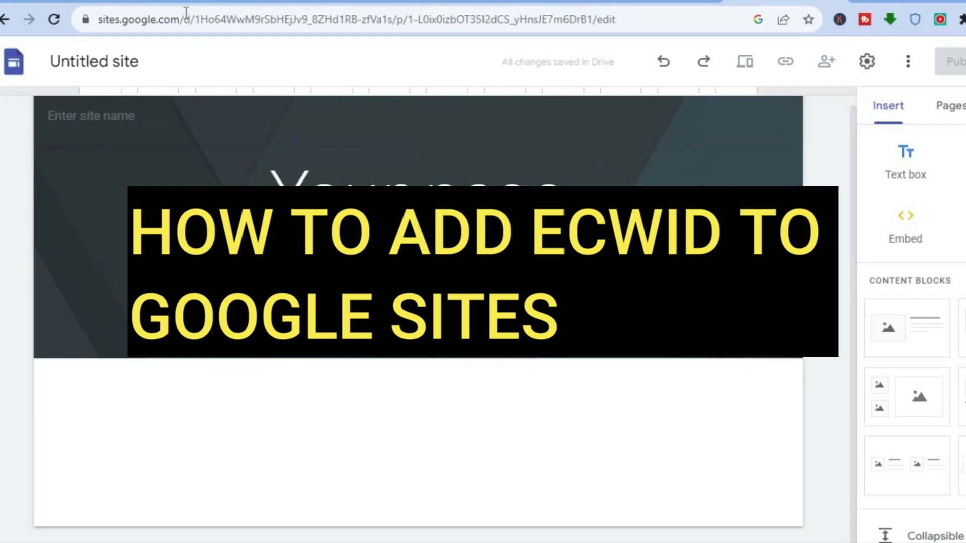
# Switch from the Google Sites editor to the Ecwid store dashboard.
pyautogui.click(167, 2)
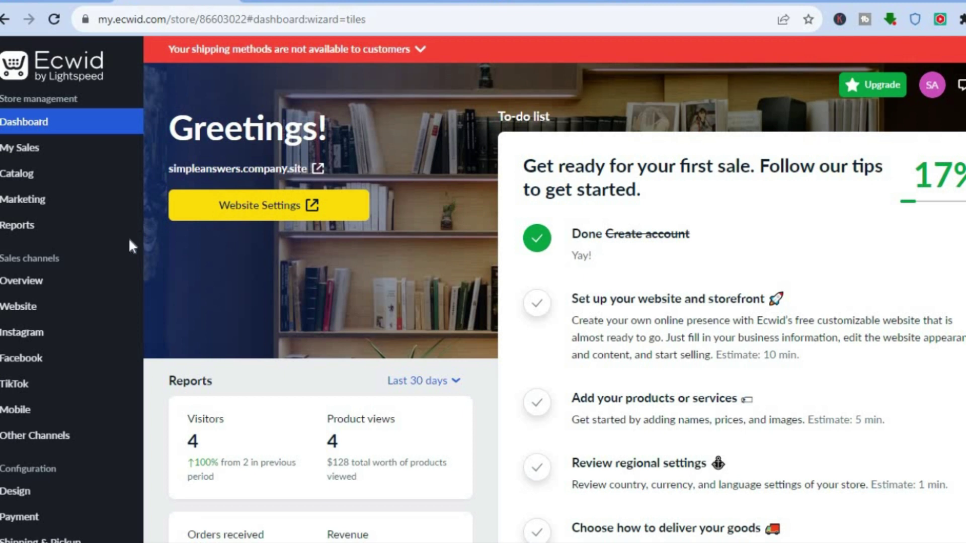
# Go to the Sales channels overview in Ecwid and bring the Sell on your website section into view.
pyautogui.click(46, 281)
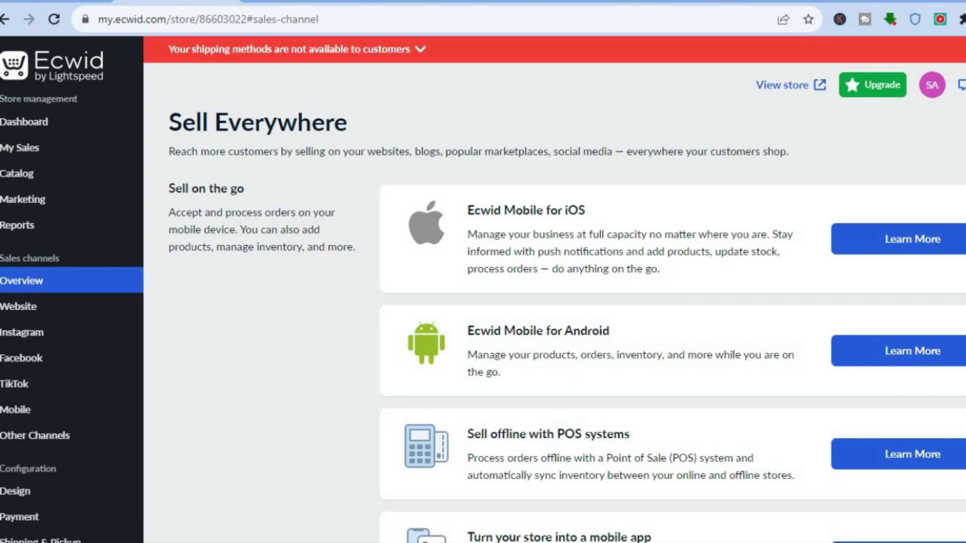
pyautogui.scroll(-10, 553, 290)
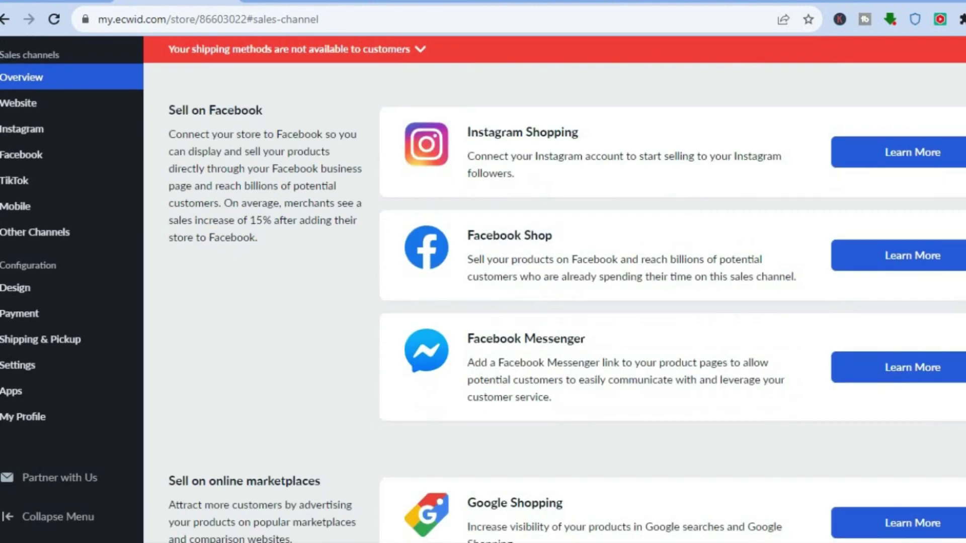
pyautogui.scroll(-10, 566, 302)
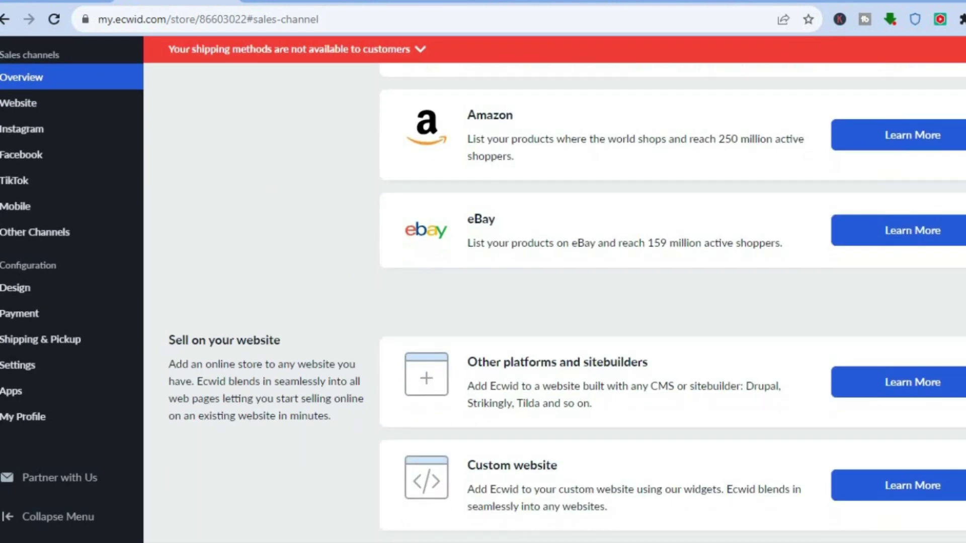
pyautogui.scroll(-4, 567, 302)
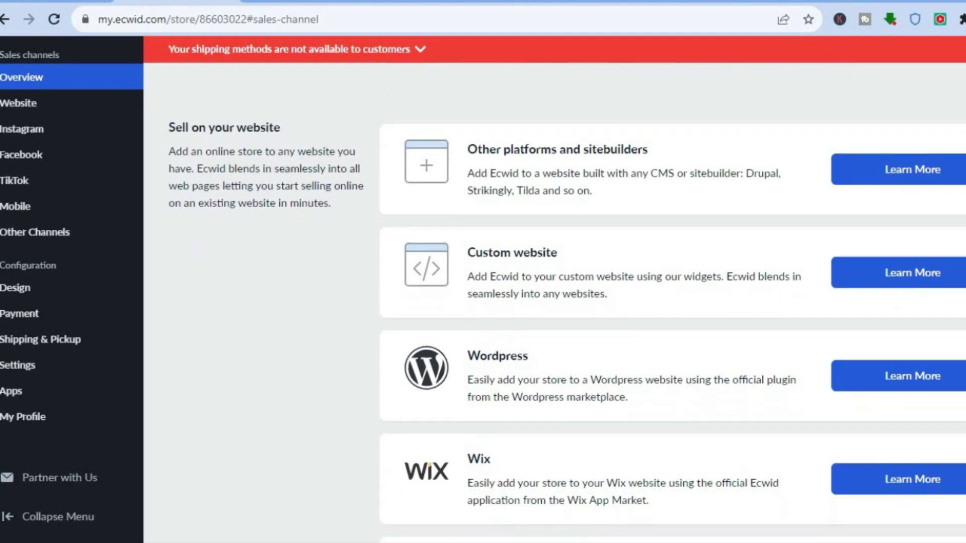
# Reveal the Custom website integration code in Ecwid and copy it to the clipboard.
pyautogui.click(649, 278)
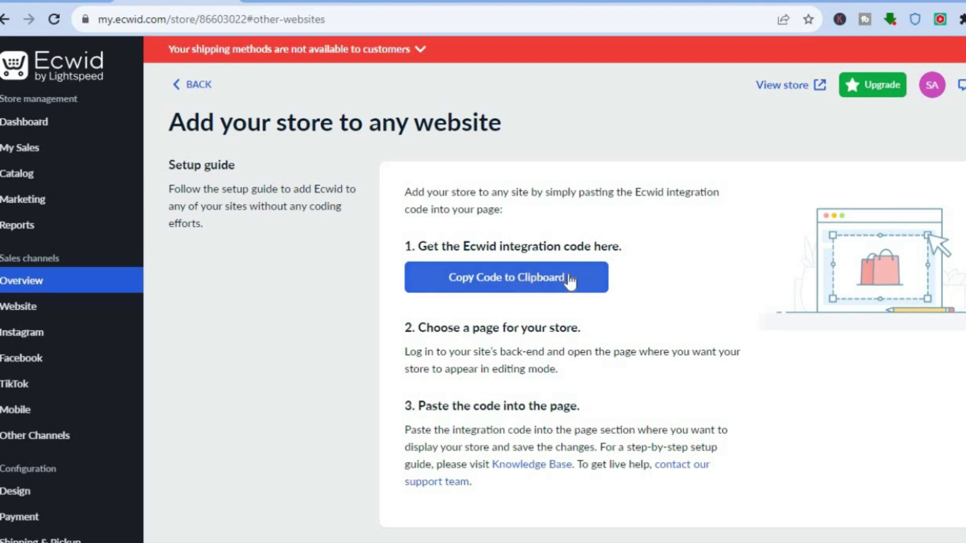
pyautogui.click(520, 283)
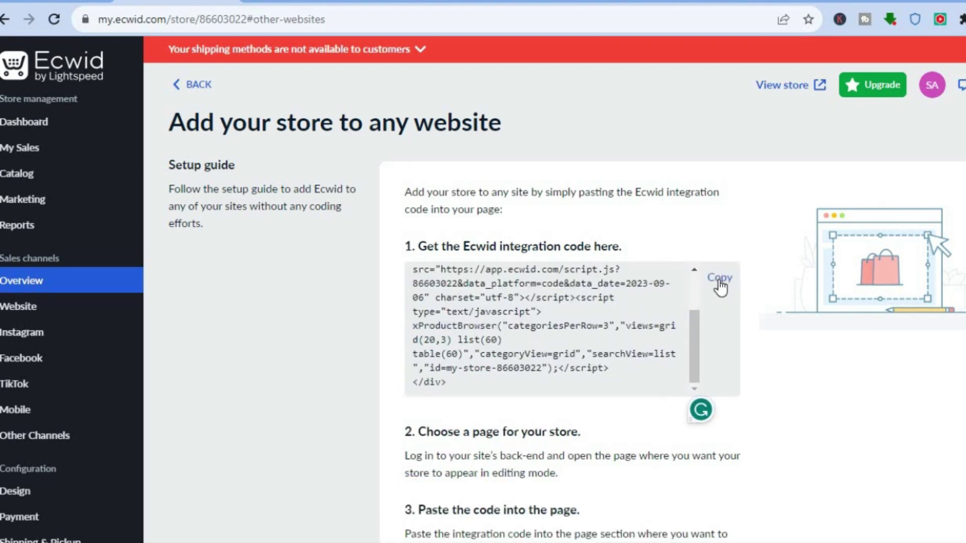
pyautogui.click(720, 282)
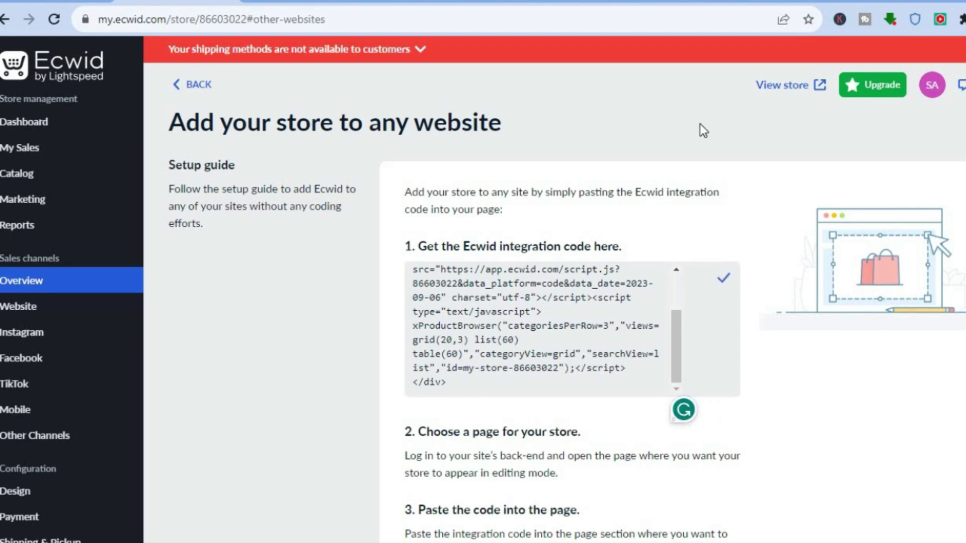
# Paste the Ecwid code into a Google Sites Embed code dialog and preview it.
pyautogui.click(776, 2)
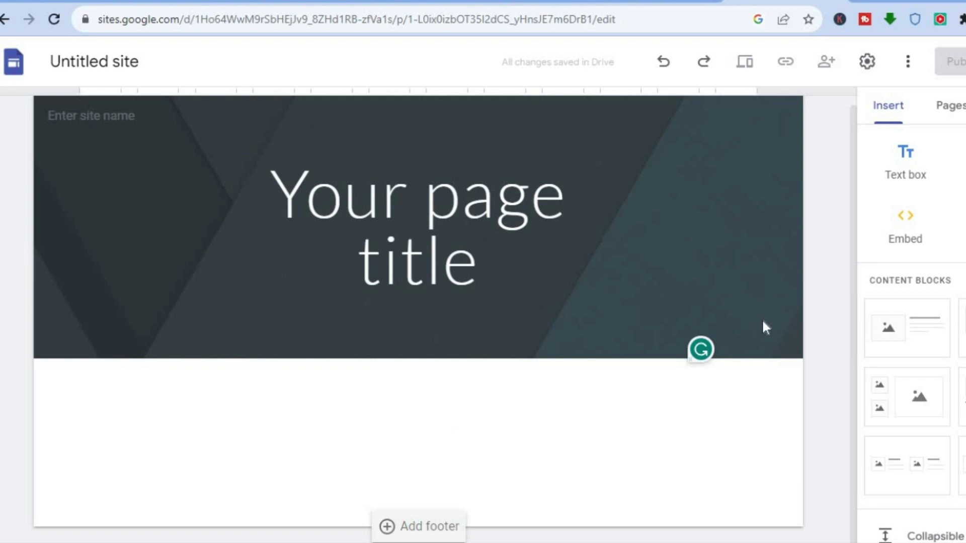
pyautogui.click(910, 244)
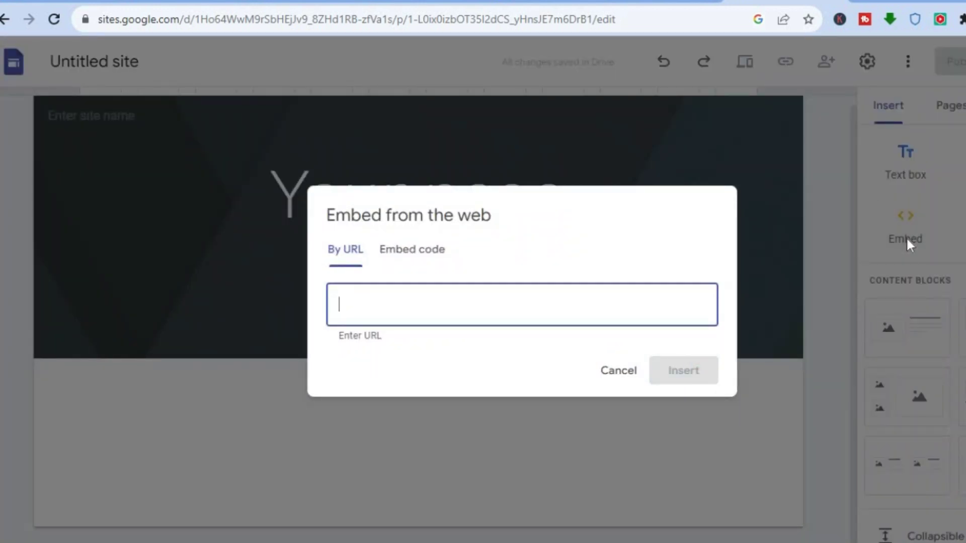
pyautogui.click(406, 254)
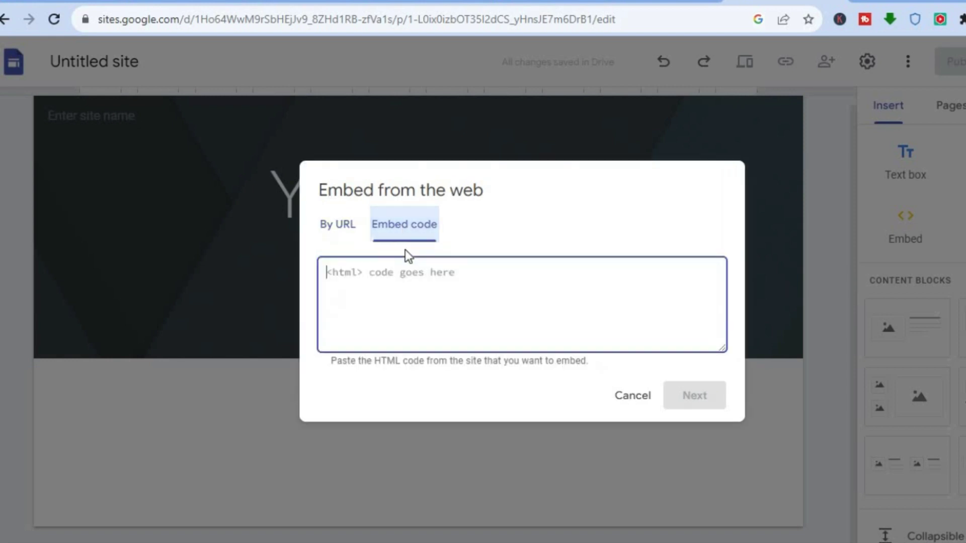
pyautogui.rightClick(367, 292)
pyautogui.click(427, 141)
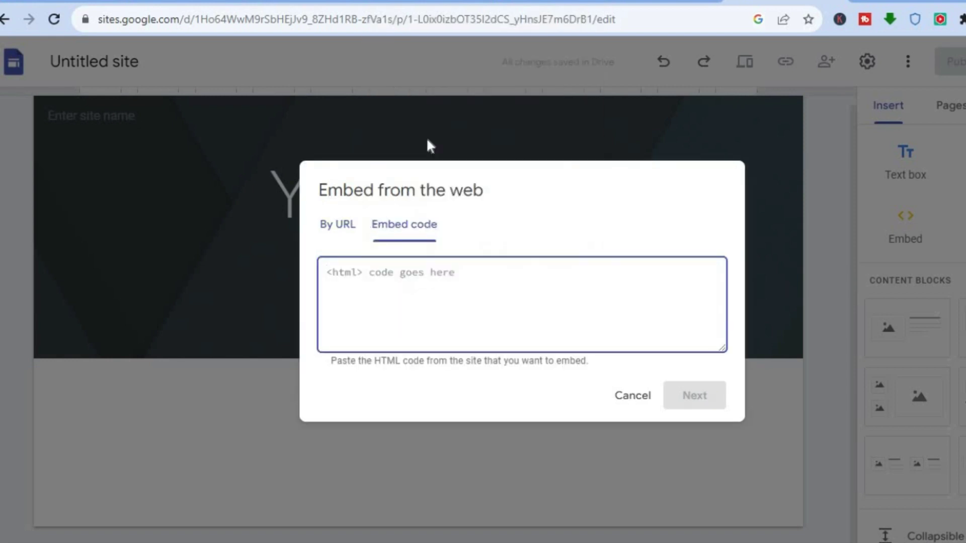
pyautogui.click(686, 403)
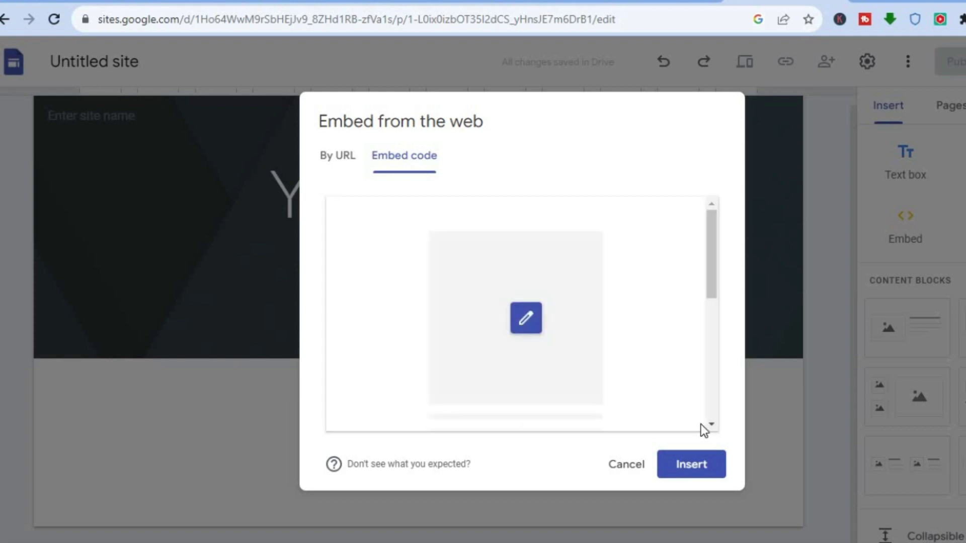
# Insert the Ecwid store embed on the home page, widen it, then delete it.
pyautogui.click(706, 462)
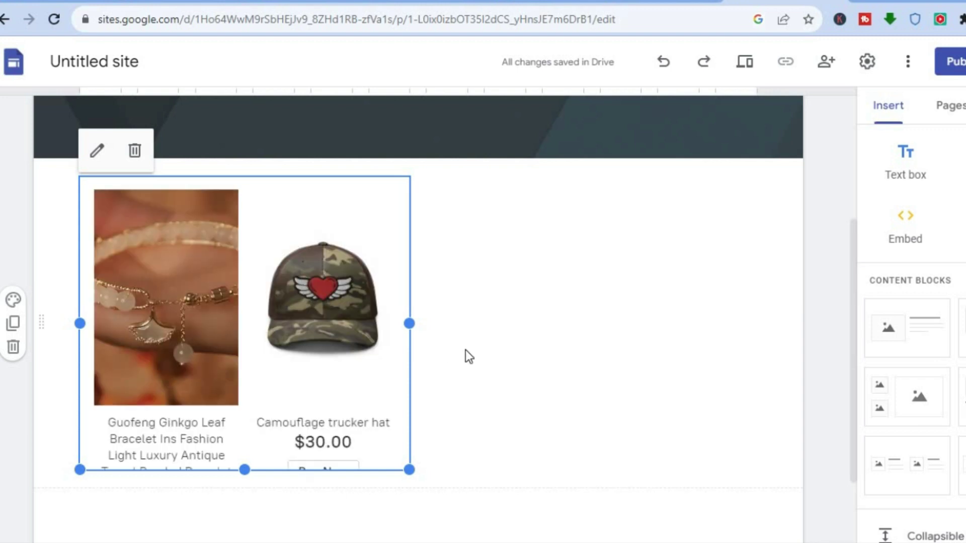
pyautogui.moveTo(407, 323); pyautogui.dragTo(498, 337)
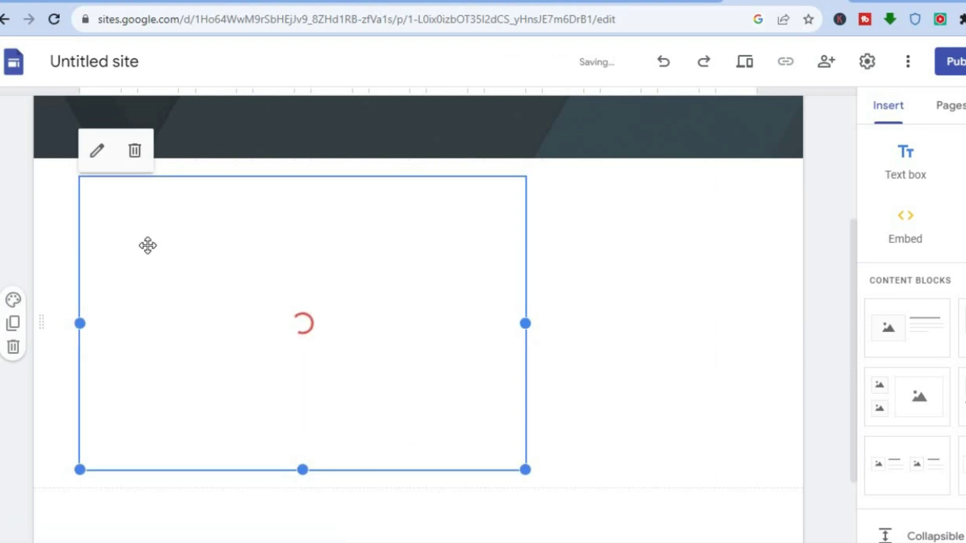
pyautogui.click(136, 151)
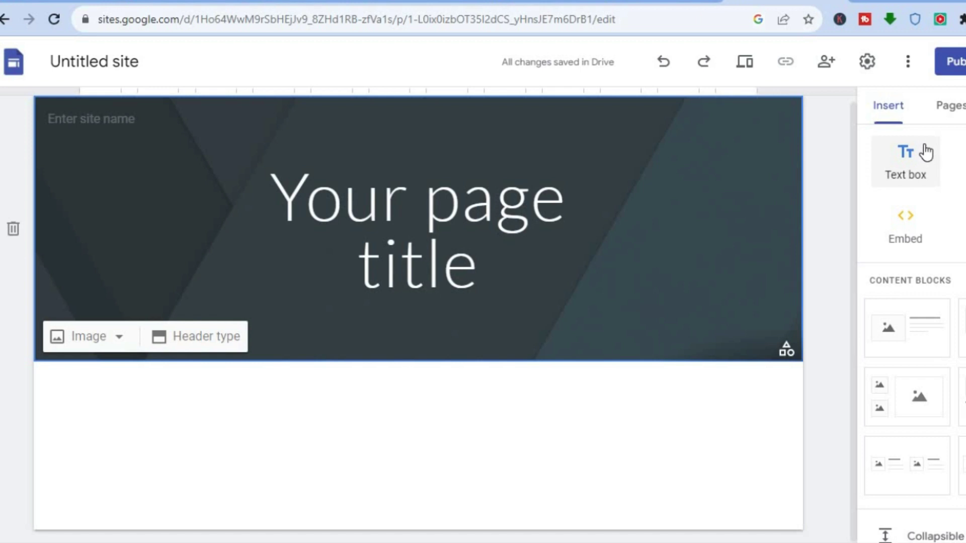
# Create a new full page embed page named 'STORE' from the Pages panel.
pyautogui.click(952, 111)
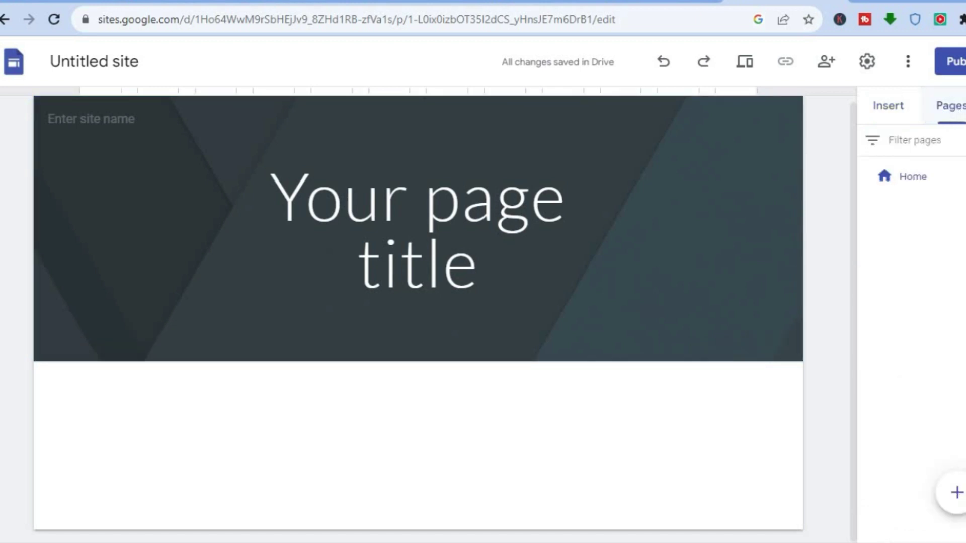
pyautogui.moveTo(959, 493)
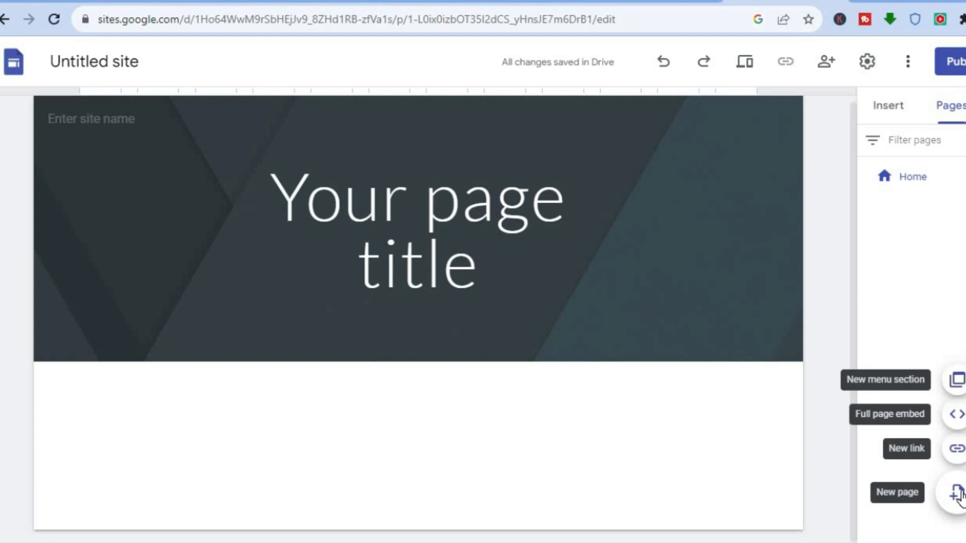
pyautogui.click(957, 416)
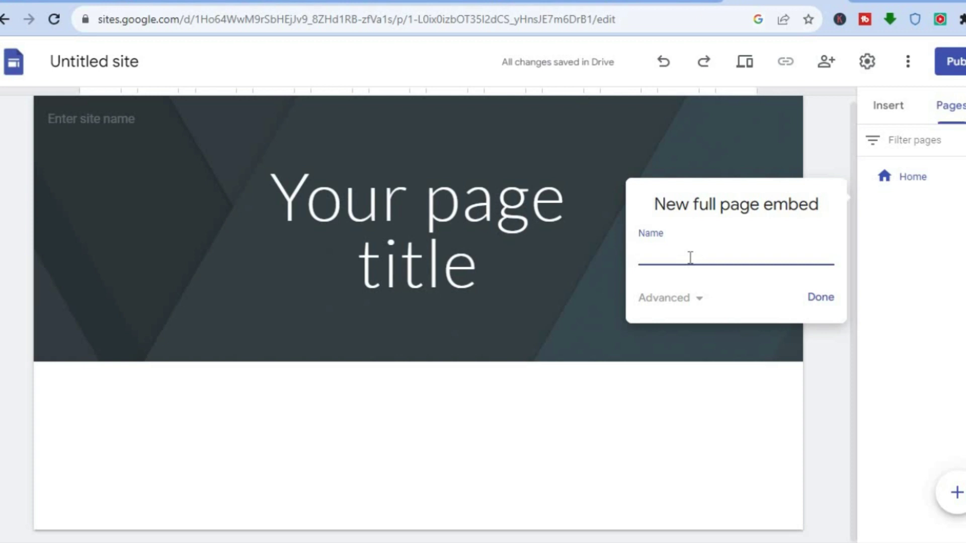
pyautogui.write('STORE')
# Confirm the STORE page and embed the pasted Ecwid HTML code as its full-page content.
pyautogui.click(820, 299)
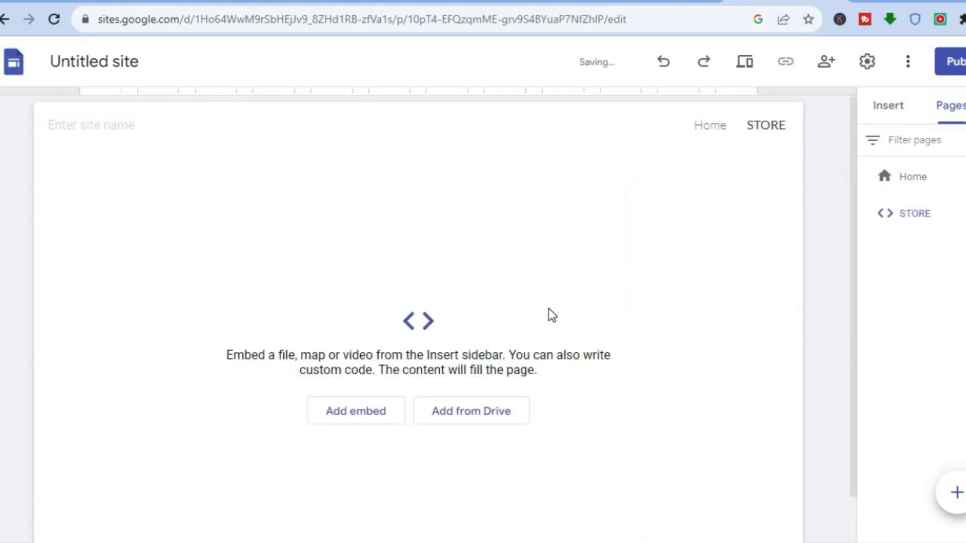
pyautogui.click(366, 411)
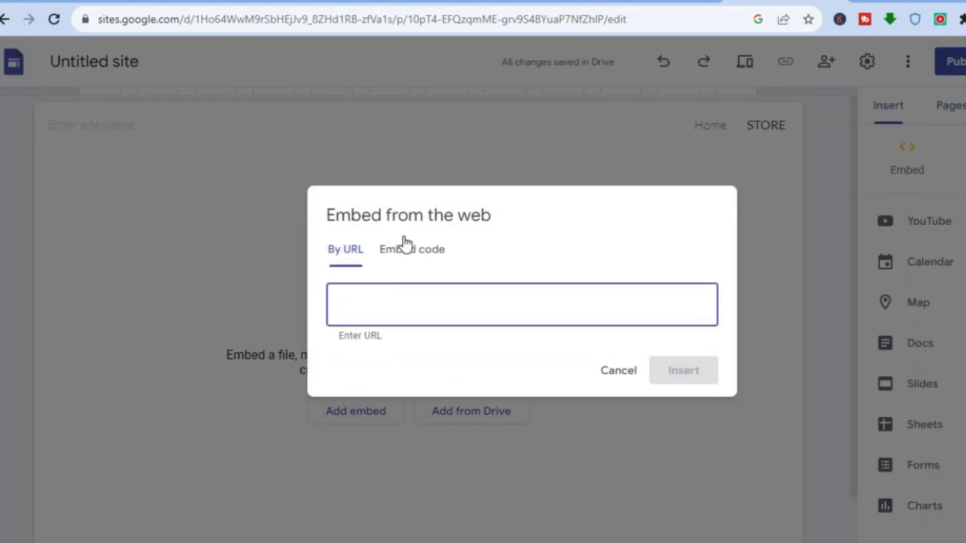
pyautogui.click(406, 250)
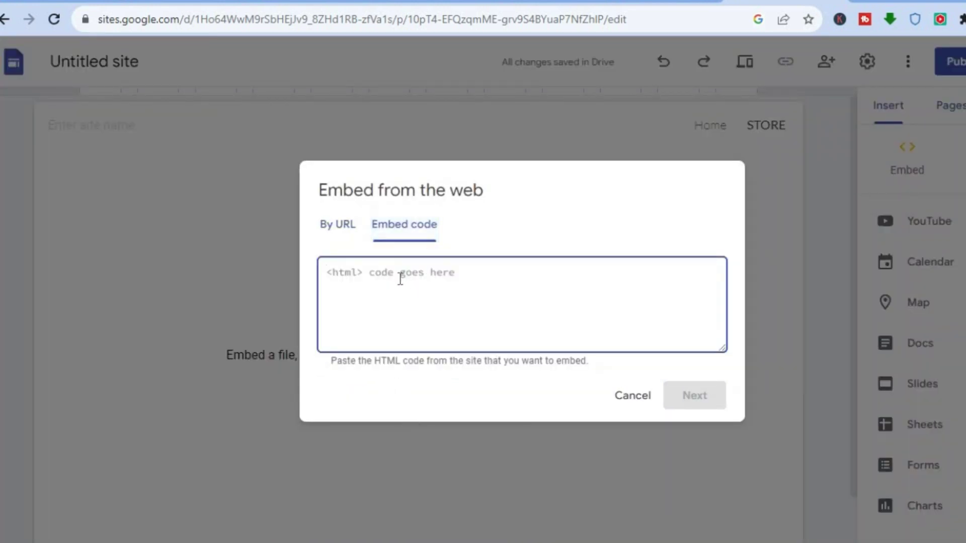
pyautogui.rightClick(400, 279)
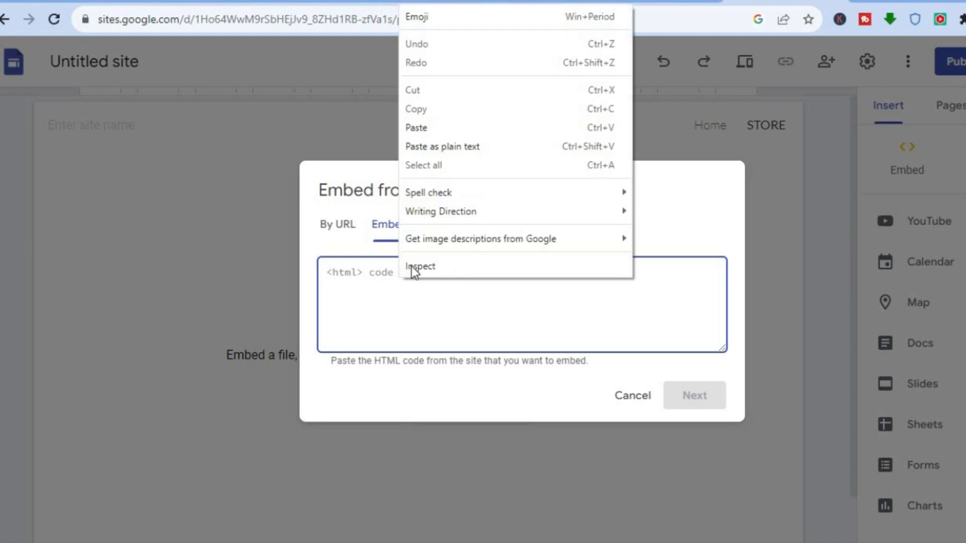
pyautogui.click(439, 127)
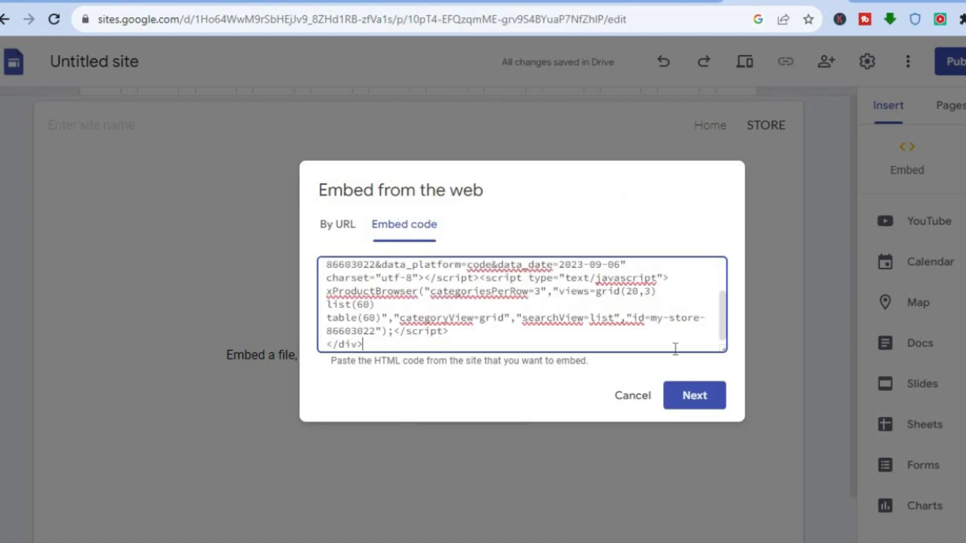
pyautogui.click(691, 398)
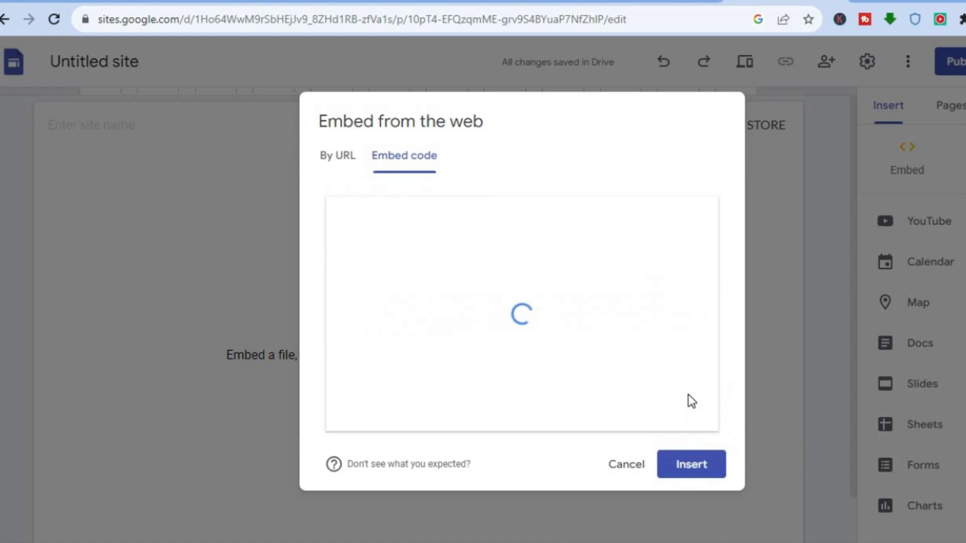
pyautogui.click(704, 463)
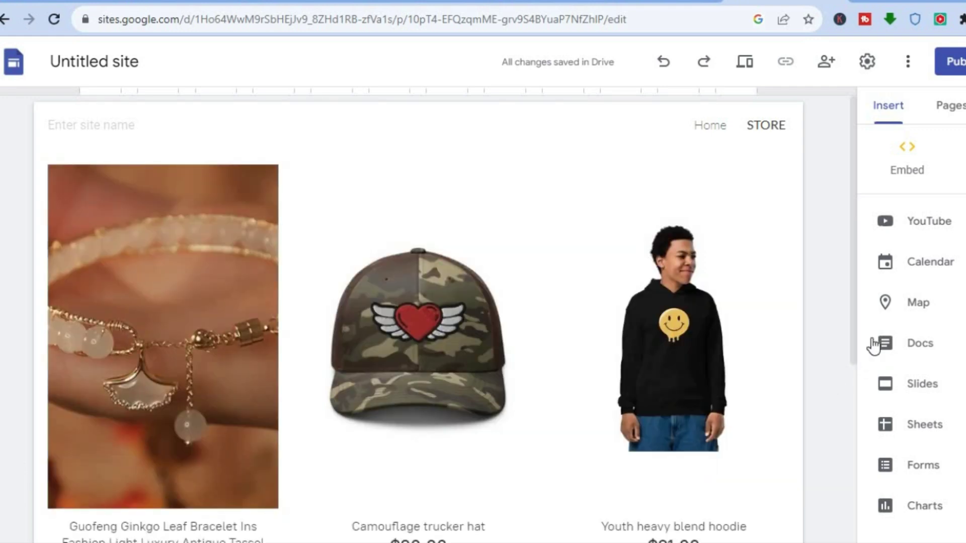
pyautogui.scroll(-6, 857, 391)
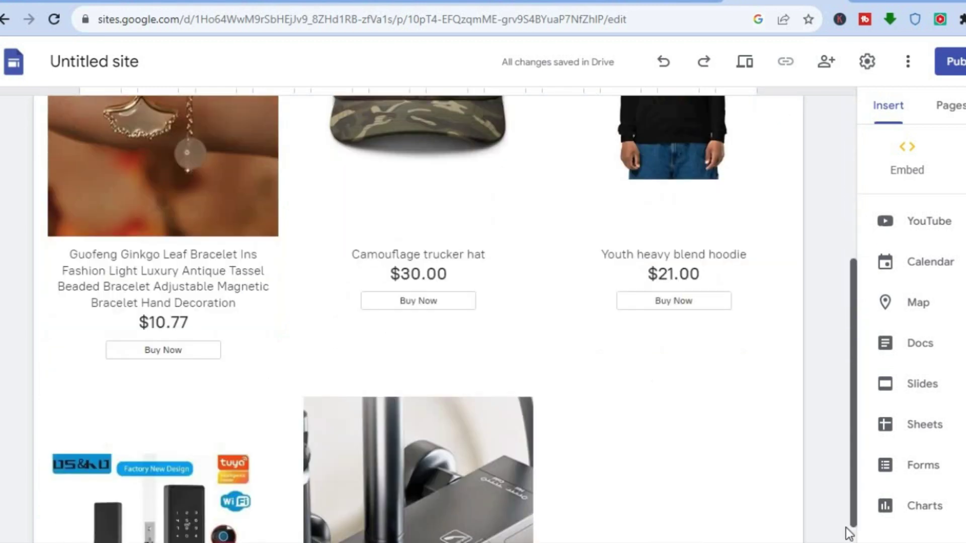
pyautogui.scroll(6, 849, 464)
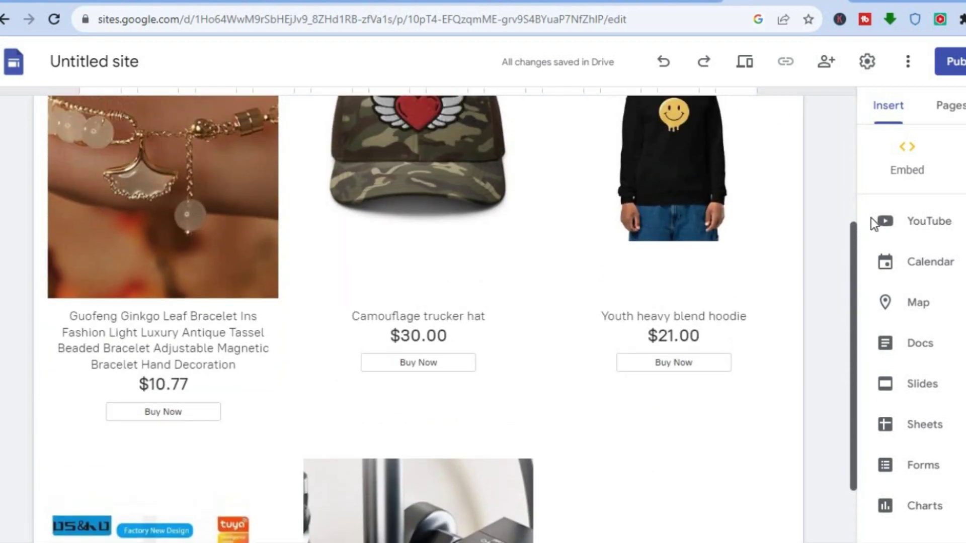
pyautogui.click(711, 127)
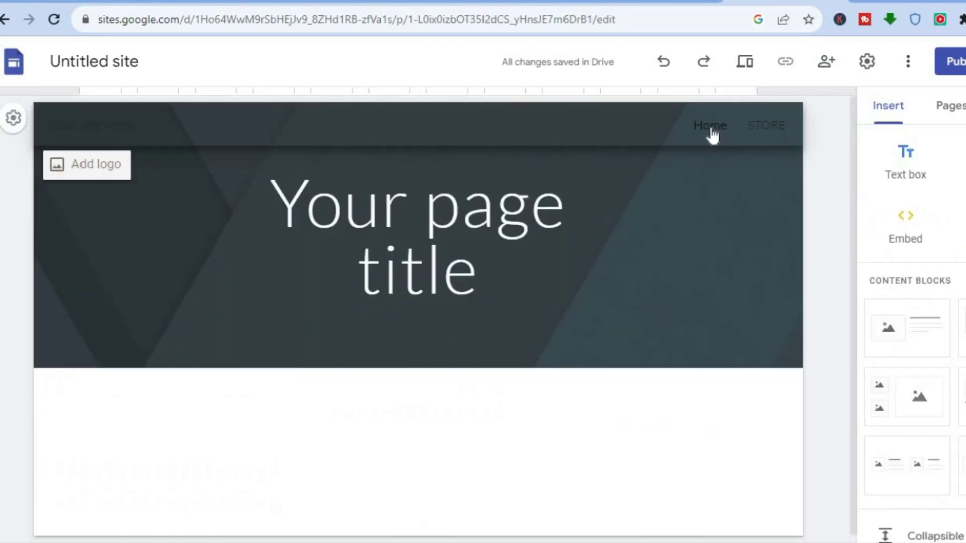
pyautogui.click(769, 136)
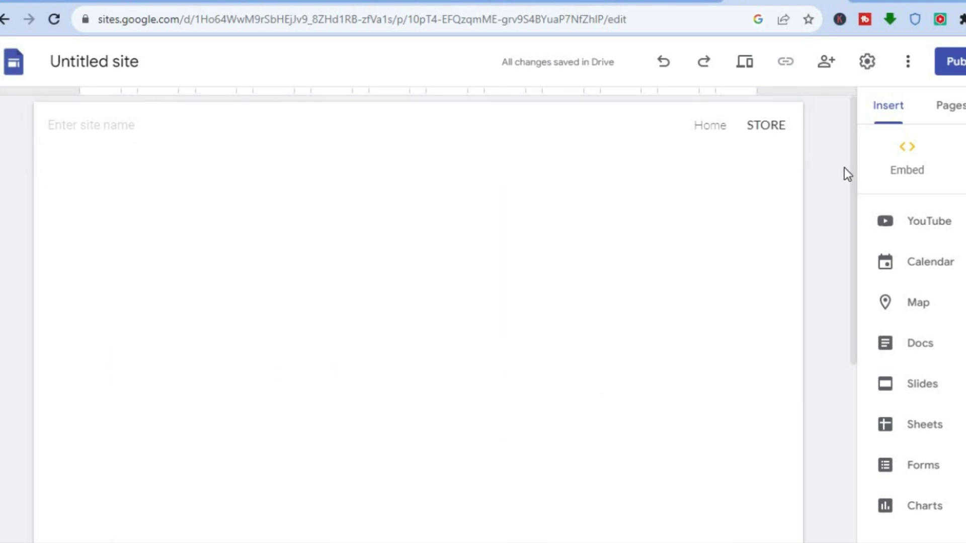
# Set STORE as the site's homepage from its menu in the Pages panel.
pyautogui.click(949, 105)
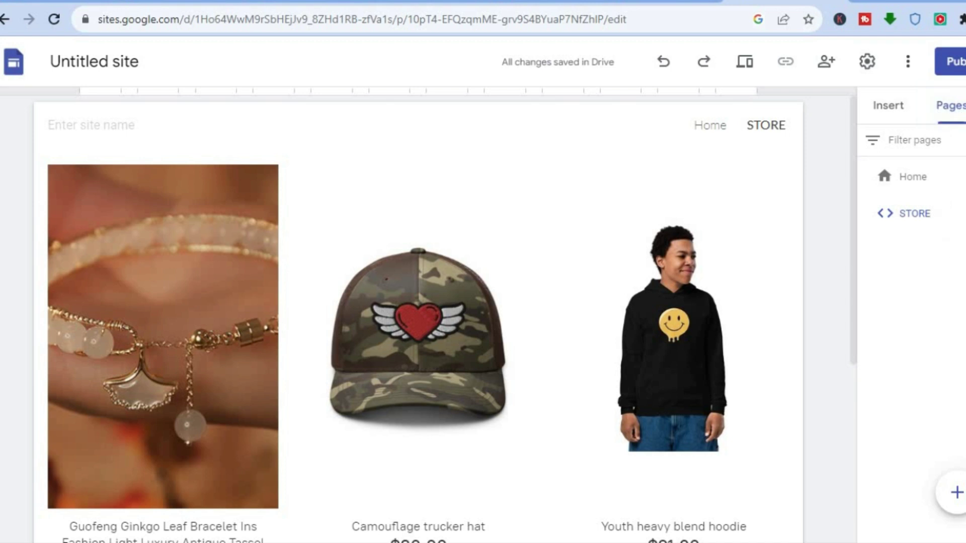
pyautogui.click(962, 213)
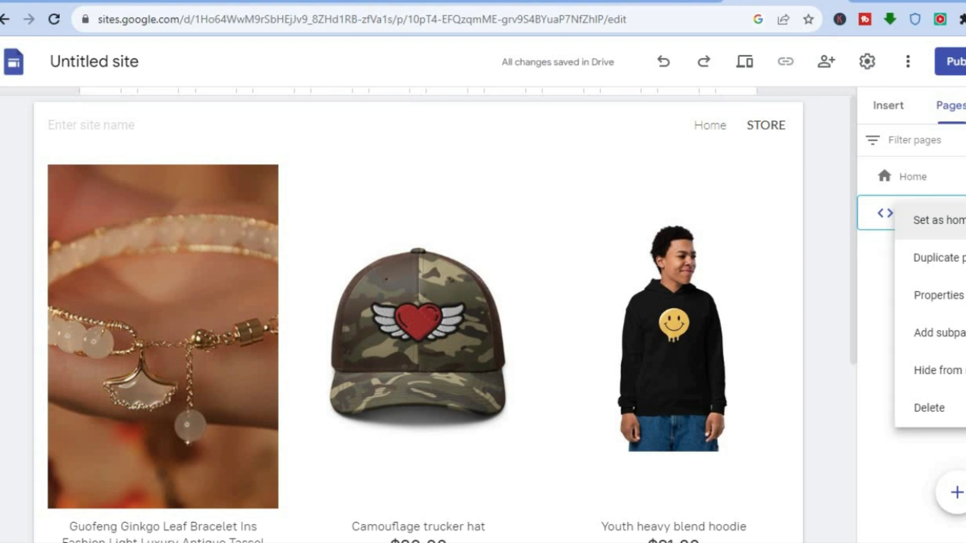
pyautogui.click(961, 221)
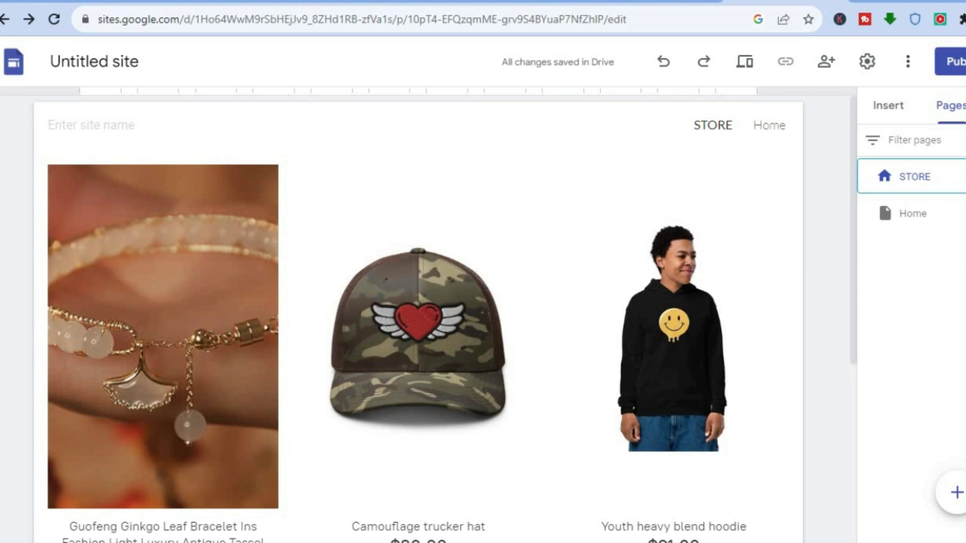
pyautogui.click(959, 213)
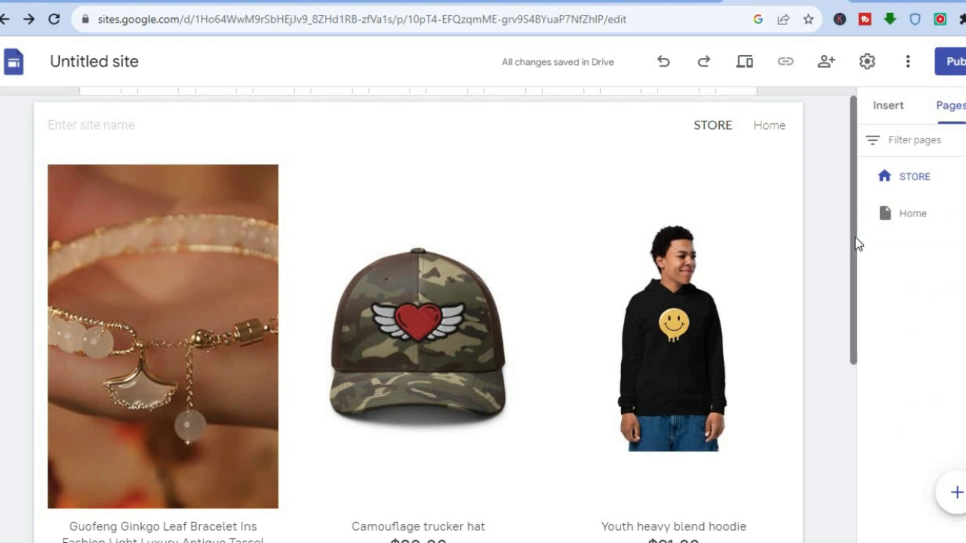
pyautogui.scroll(-6, 854, 264)
pyautogui.moveTo(858, 326); pyautogui.dragTo(871, 166)
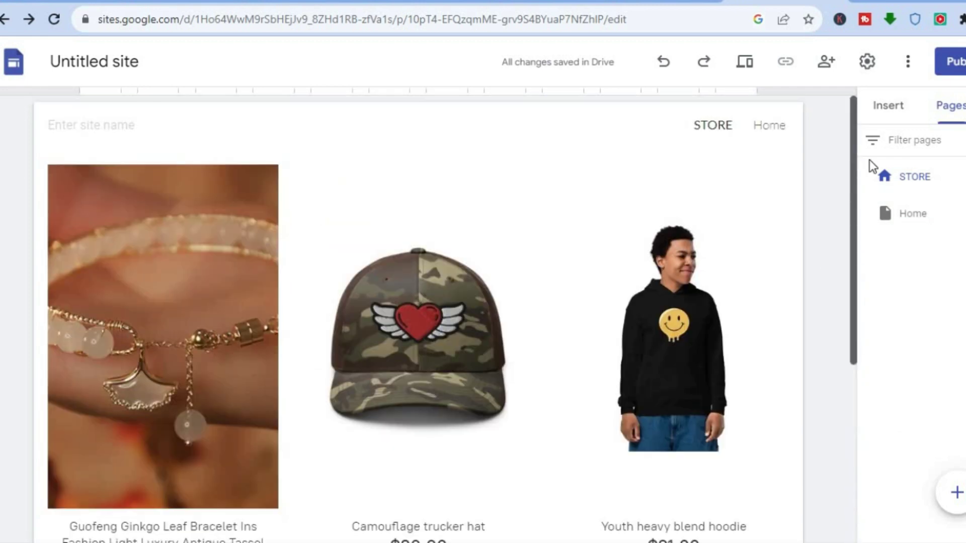
pyautogui.moveTo(855, 233); pyautogui.dragTo(862, 345)
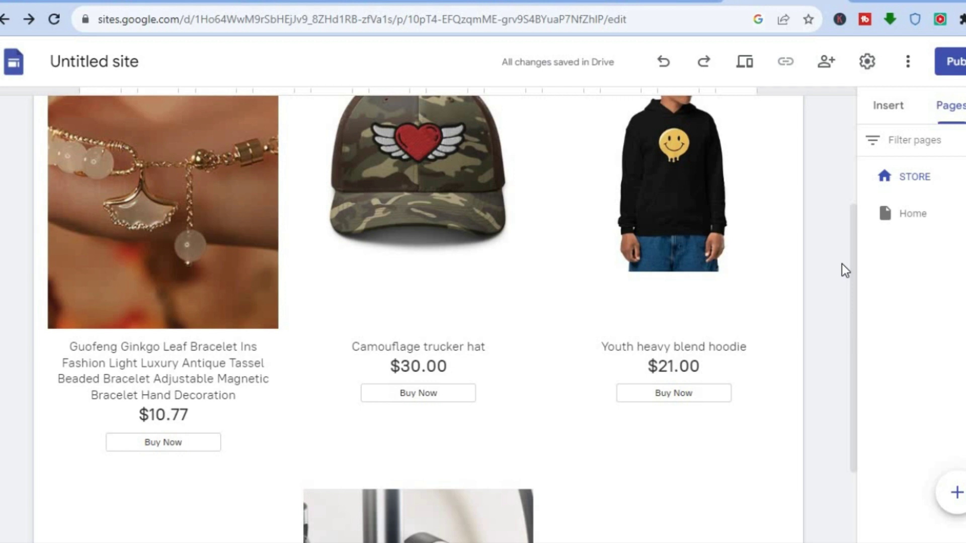
pyautogui.moveTo(852, 199); pyautogui.dragTo(855, 143)
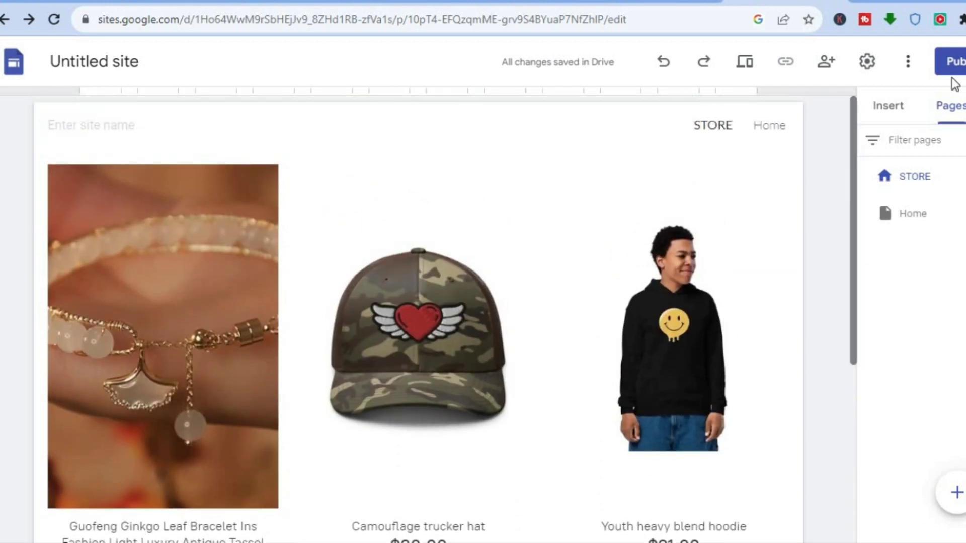